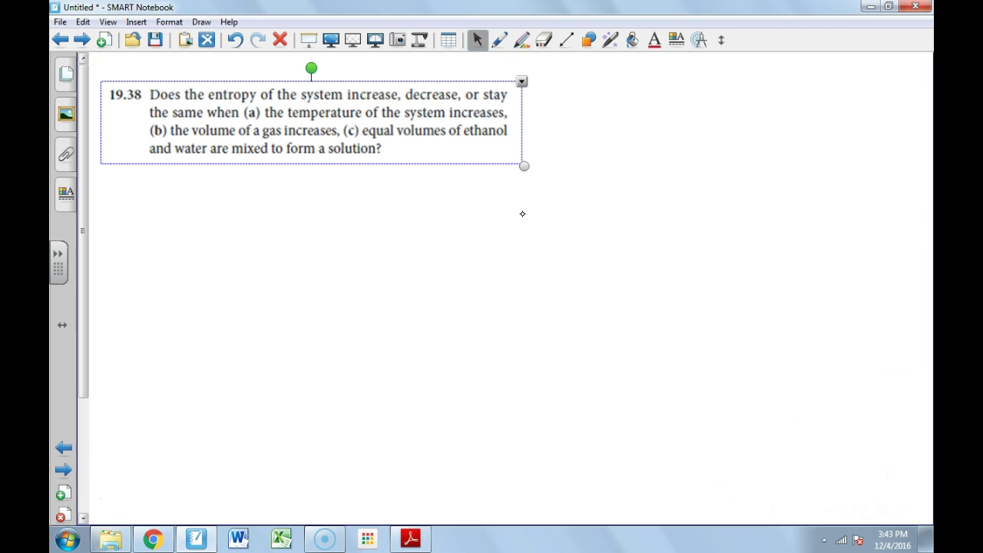
# Label part a) below the question and start sketching scattered particle circles.
pyautogui.click(134, 192)
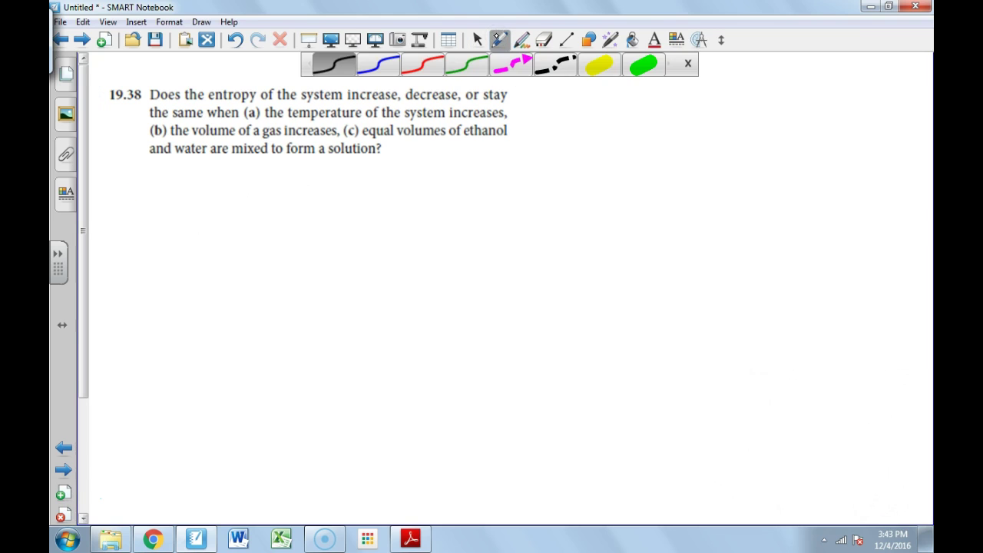
pyautogui.moveTo(147, 203); pyautogui.dragTo(157, 228)
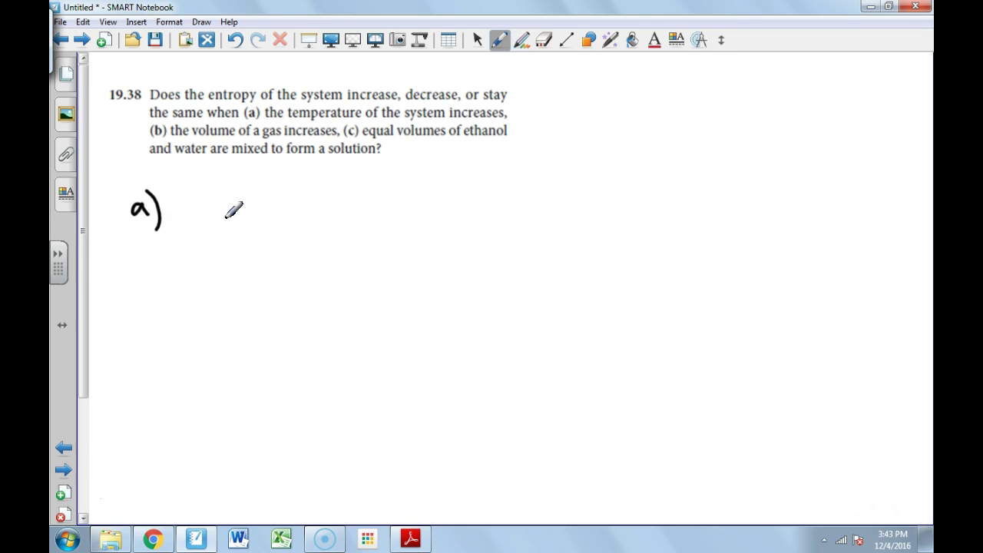
pyautogui.moveTo(230, 212); pyautogui.dragTo(231, 212)
pyautogui.moveTo(307, 219)
pyautogui.mouseDown()
pyautogui.moveTo(318, 219)
pyautogui.moveTo(311, 216)
pyautogui.mouseUp()
pyautogui.moveTo(235, 304); pyautogui.dragTo(240, 306)
pyautogui.moveTo(318, 295)
pyautogui.mouseDown()
pyautogui.moveTo(312, 302)
pyautogui.moveTo(327, 302)
pyautogui.mouseUp()
pyautogui.moveTo(279, 259); pyautogui.dragTo(274, 261)
pyautogui.moveTo(192, 259); pyautogui.dragTo(185, 269)
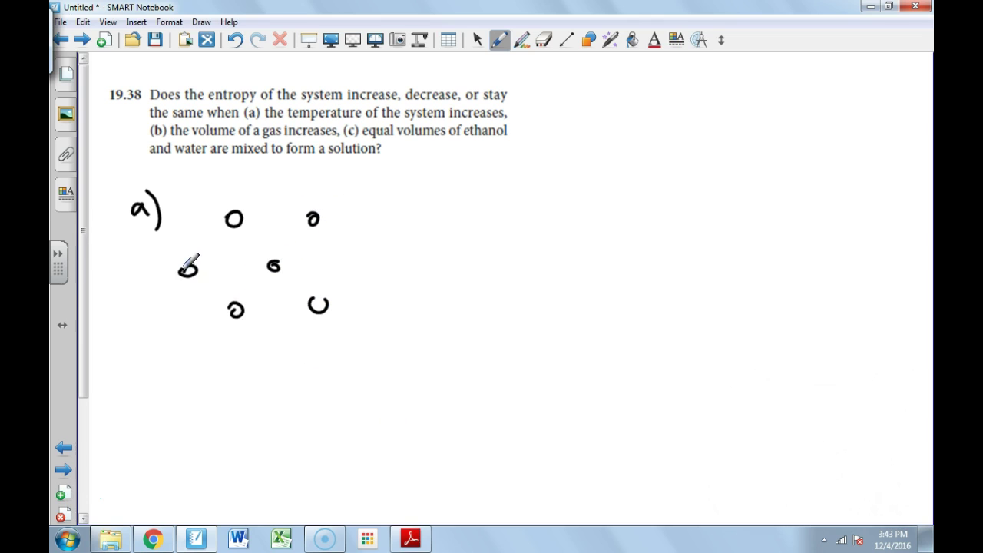
# Add more scattered particles near the top, left, bottom and right of the sketch.
pyautogui.moveTo(343, 200); pyautogui.dragTo(344, 213)
pyautogui.moveTo(274, 185); pyautogui.dragTo(271, 185)
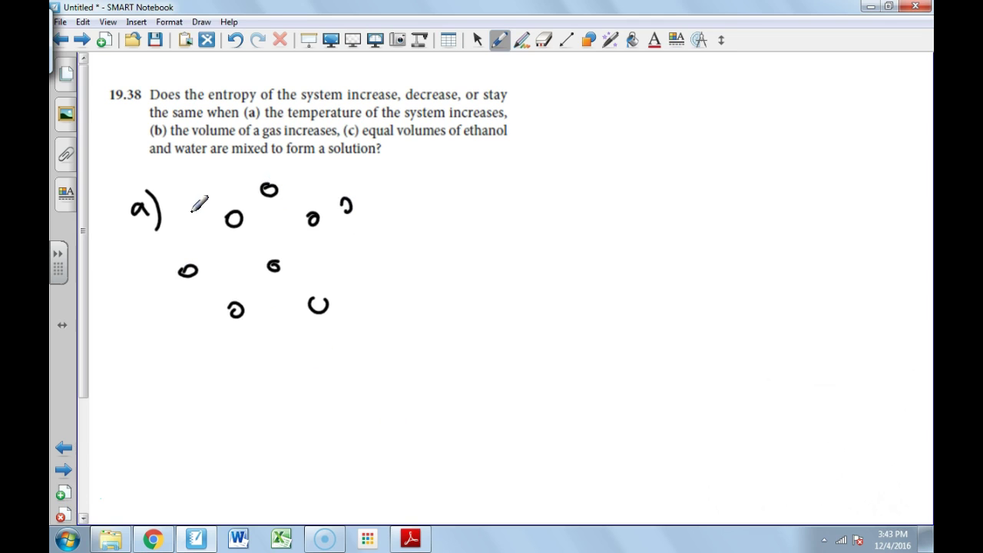
pyautogui.moveTo(192, 208); pyautogui.dragTo(189, 209)
pyautogui.moveTo(282, 350); pyautogui.dragTo(280, 362)
pyautogui.moveTo(185, 332); pyautogui.dragTo(183, 345)
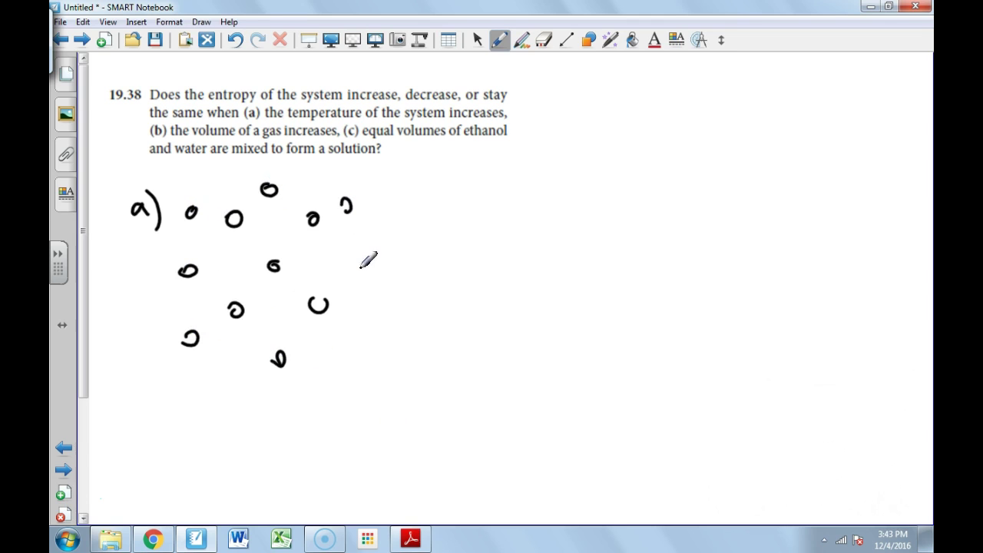
pyautogui.moveTo(340, 266); pyautogui.dragTo(342, 278)
# Draw small motion arcs and marks above several of the particles.
pyautogui.moveTo(358, 180)
pyautogui.mouseDown()
pyautogui.moveTo(362, 196)
pyautogui.moveTo(378, 198)
pyautogui.mouseUp()
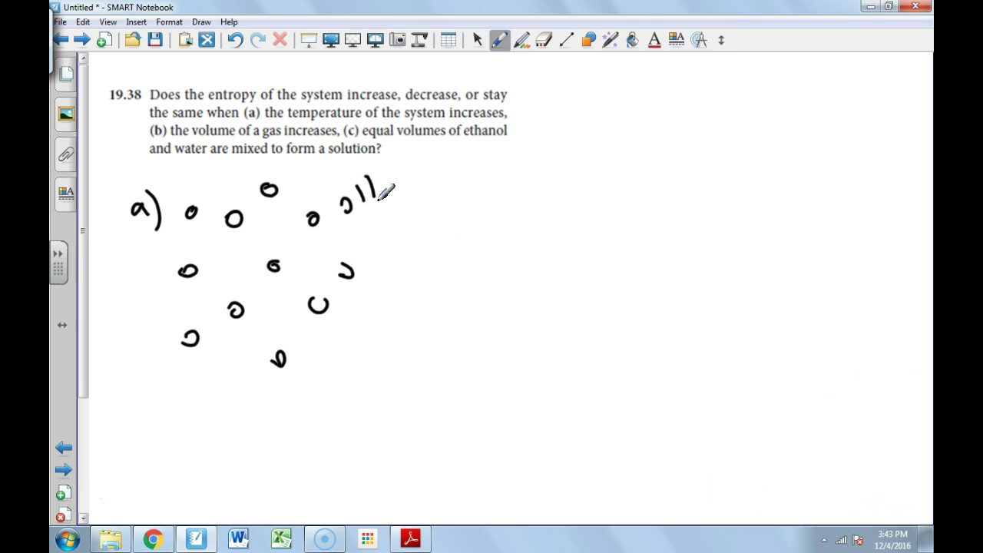
pyautogui.moveTo(303, 193); pyautogui.dragTo(316, 199)
pyautogui.moveTo(261, 175); pyautogui.dragTo(282, 172)
pyautogui.click(232, 199)
pyautogui.moveTo(179, 197); pyautogui.dragTo(192, 201)
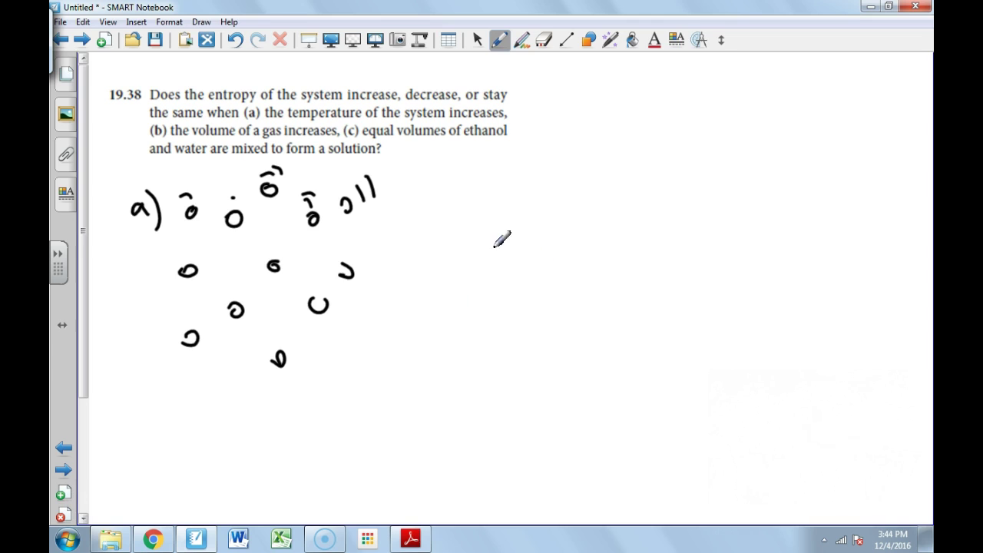
# Handwrite ΔT (+) with ΔS (+) below it right of the particles, then scroll down slightly.
pyautogui.moveTo(460, 209)
pyautogui.mouseDown()
pyautogui.moveTo(449, 222)
pyautogui.moveTo(460, 209)
pyautogui.moveTo(474, 228)
pyautogui.mouseUp()
pyautogui.moveTo(468, 211)
pyautogui.mouseDown()
pyautogui.moveTo(535, 213)
pyautogui.moveTo(529, 224)
pyautogui.mouseUp()
pyautogui.moveTo(537, 203)
pyautogui.mouseDown()
pyautogui.moveTo(539, 224)
pyautogui.moveTo(514, 225)
pyautogui.mouseUp()
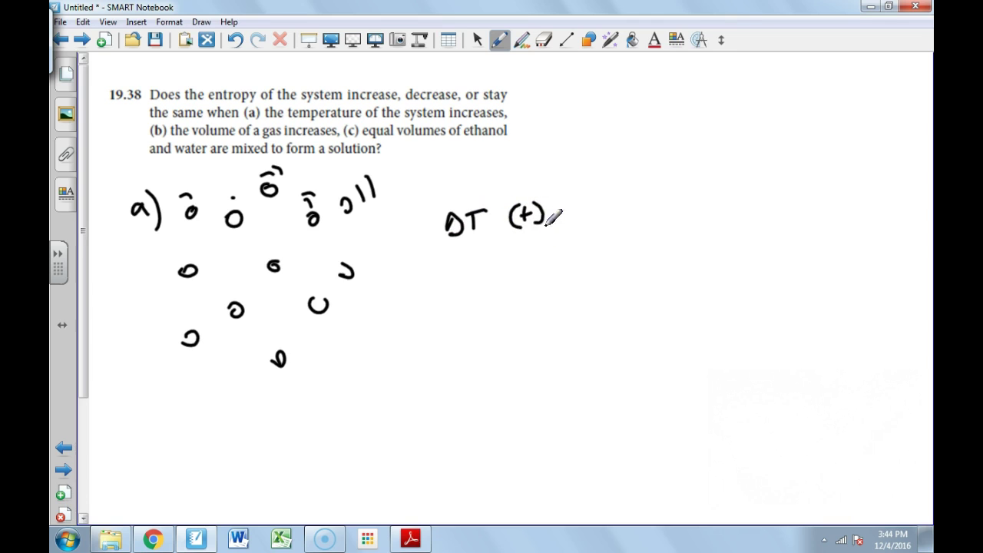
pyautogui.moveTo(449, 280); pyautogui.dragTo(471, 282)
pyautogui.moveTo(527, 264)
pyautogui.mouseDown()
pyautogui.moveTo(537, 263)
pyautogui.moveTo(534, 281)
pyautogui.mouseUp()
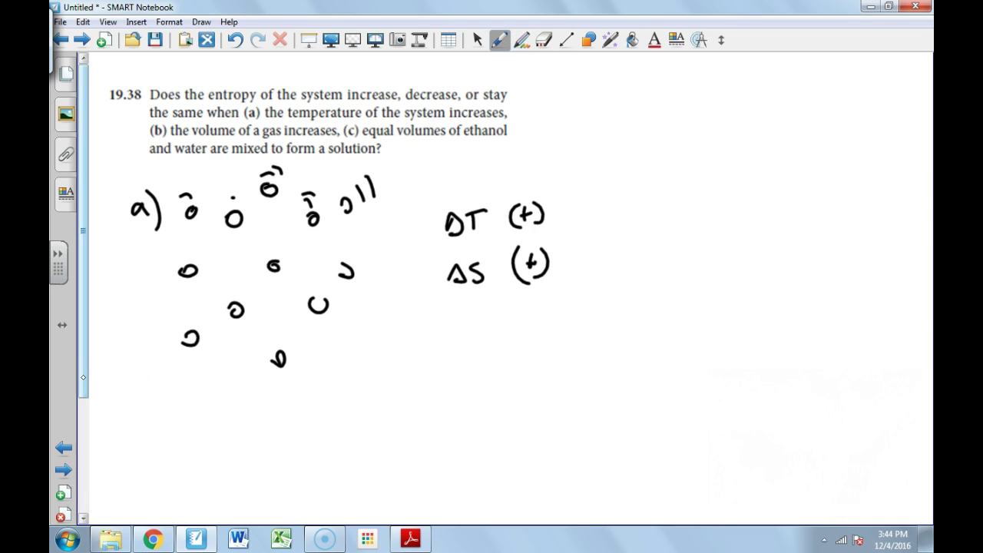
pyautogui.moveTo(82, 378); pyautogui.dragTo(86, 408)
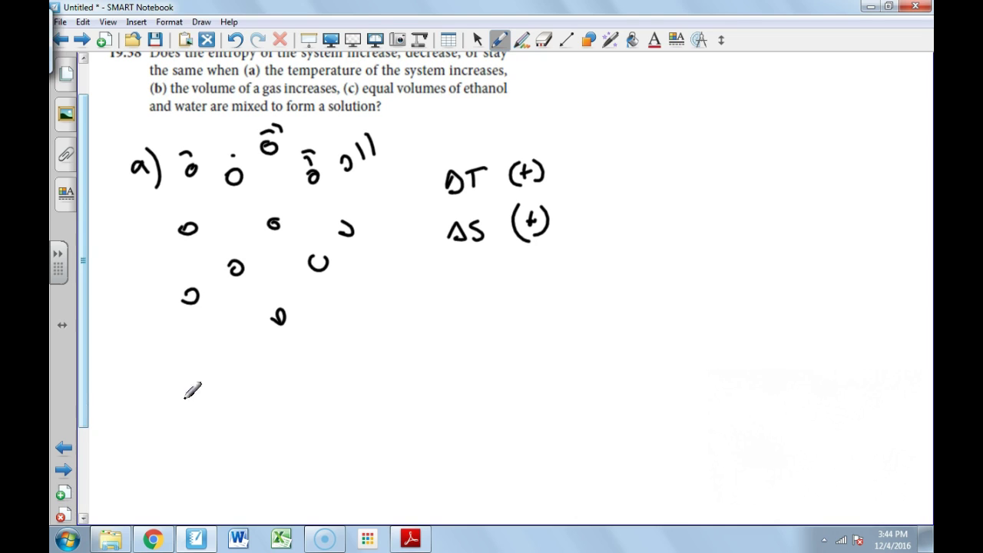
# Write b) and draw a small balloon holding three particle dots.
pyautogui.moveTo(129, 394)
pyautogui.mouseDown()
pyautogui.moveTo(132, 414)
pyautogui.moveTo(155, 419)
pyautogui.mouseUp()
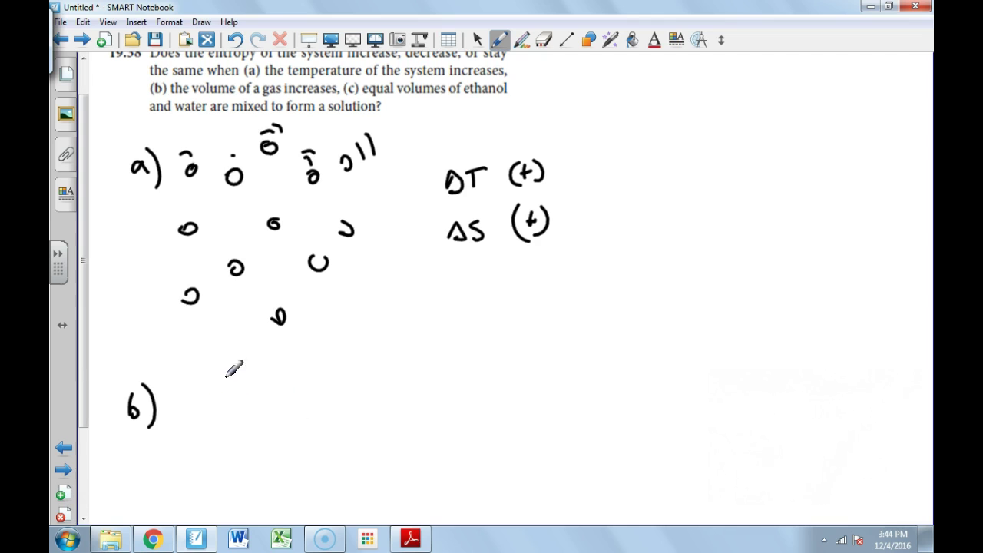
pyautogui.moveTo(252, 372)
pyautogui.mouseDown()
pyautogui.moveTo(239, 426)
pyautogui.moveTo(263, 461)
pyautogui.moveTo(279, 458)
pyautogui.moveTo(266, 460)
pyautogui.moveTo(269, 479)
pyautogui.moveTo(281, 473)
pyautogui.moveTo(300, 407)
pyautogui.moveTo(284, 376)
pyautogui.moveTo(266, 368)
pyautogui.moveTo(243, 377)
pyautogui.moveTo(281, 384)
pyautogui.mouseUp()
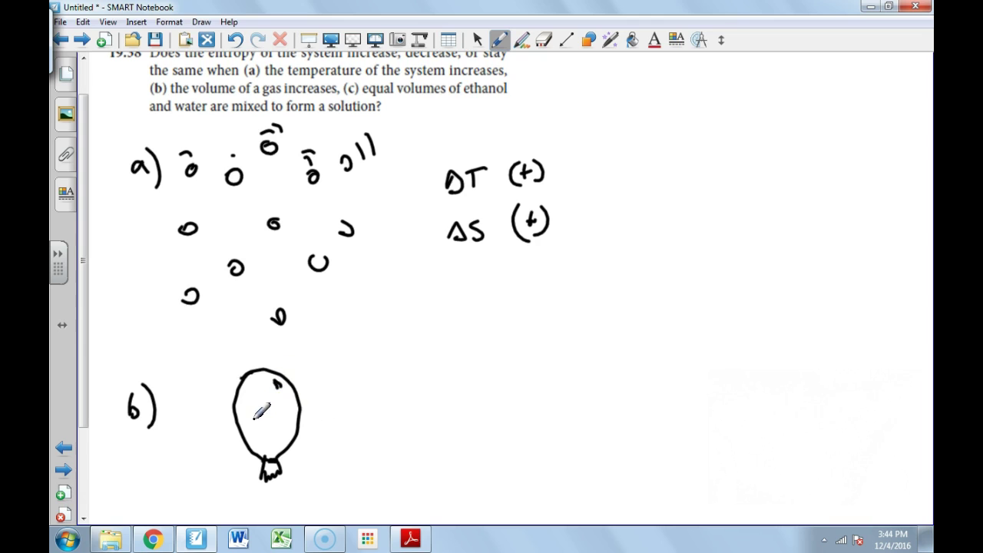
pyautogui.click(262, 394)
pyautogui.click(290, 405)
pyautogui.click(273, 434)
# Draw a larger balloon, an arrow leading to it, and five widely spread dots inside.
pyautogui.moveTo(440, 469)
pyautogui.mouseDown()
pyautogui.moveTo(399, 418)
pyautogui.moveTo(384, 372)
pyautogui.moveTo(406, 328)
pyautogui.moveTo(448, 313)
pyautogui.moveTo(496, 329)
pyautogui.moveTo(507, 392)
pyautogui.moveTo(457, 470)
pyautogui.moveTo(441, 466)
pyautogui.moveTo(451, 484)
pyautogui.moveTo(443, 472)
pyautogui.moveTo(441, 486)
pyautogui.moveTo(459, 468)
pyautogui.moveTo(457, 494)
pyautogui.moveTo(441, 486)
pyautogui.moveTo(462, 470)
pyautogui.mouseUp()
pyautogui.moveTo(331, 408)
pyautogui.mouseDown()
pyautogui.moveTo(372, 407)
pyautogui.moveTo(365, 417)
pyautogui.mouseUp()
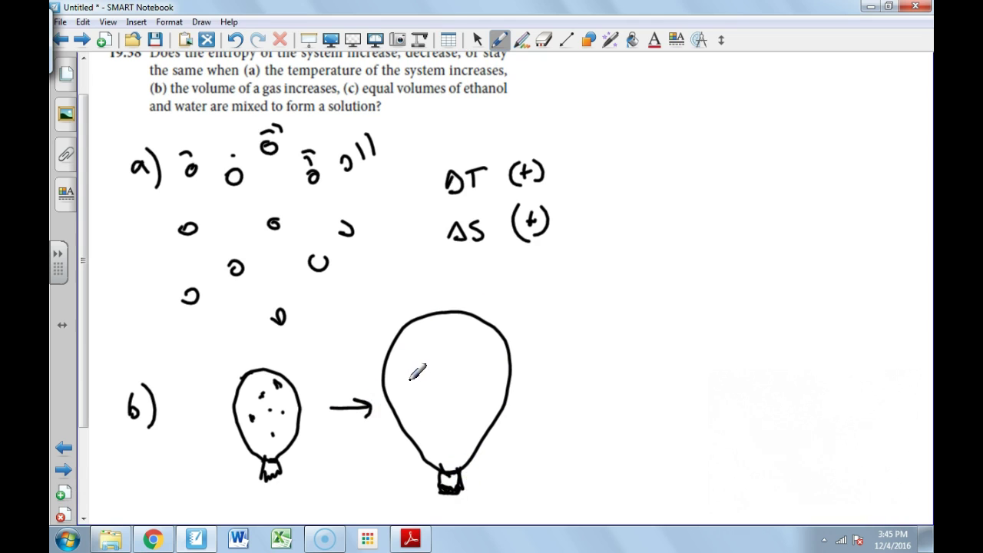
pyautogui.click(410, 367)
pyautogui.click(458, 335)
pyautogui.click(471, 378)
pyautogui.click(434, 436)
pyautogui.click(435, 390)
# Write ΔV (+) beside the big balloon with ΔS (+) below it.
pyautogui.moveTo(557, 354)
pyautogui.mouseDown()
pyautogui.moveTo(560, 340)
pyautogui.moveTo(600, 327)
pyautogui.moveTo(641, 327)
pyautogui.mouseUp()
pyautogui.moveTo(648, 312)
pyautogui.mouseDown()
pyautogui.moveTo(650, 344)
pyautogui.moveTo(619, 351)
pyautogui.mouseUp()
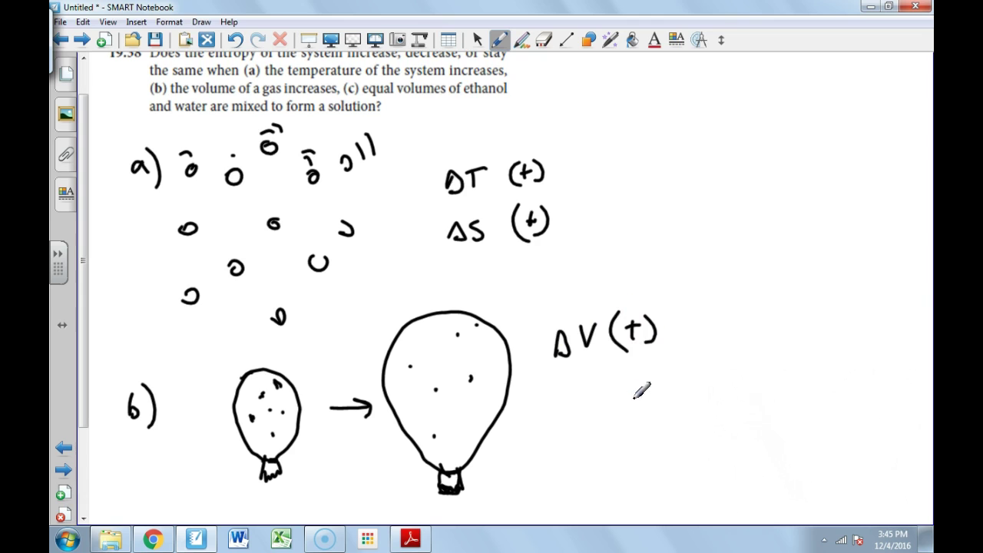
pyautogui.moveTo(558, 384)
pyautogui.mouseDown()
pyautogui.moveTo(550, 414)
pyautogui.moveTo(570, 411)
pyautogui.mouseUp()
pyautogui.moveTo(617, 381); pyautogui.dragTo(617, 407)
pyautogui.moveTo(609, 394)
pyautogui.mouseDown()
pyautogui.moveTo(631, 384)
pyautogui.moveTo(641, 397)
pyautogui.moveTo(607, 414)
pyautogui.mouseUp()
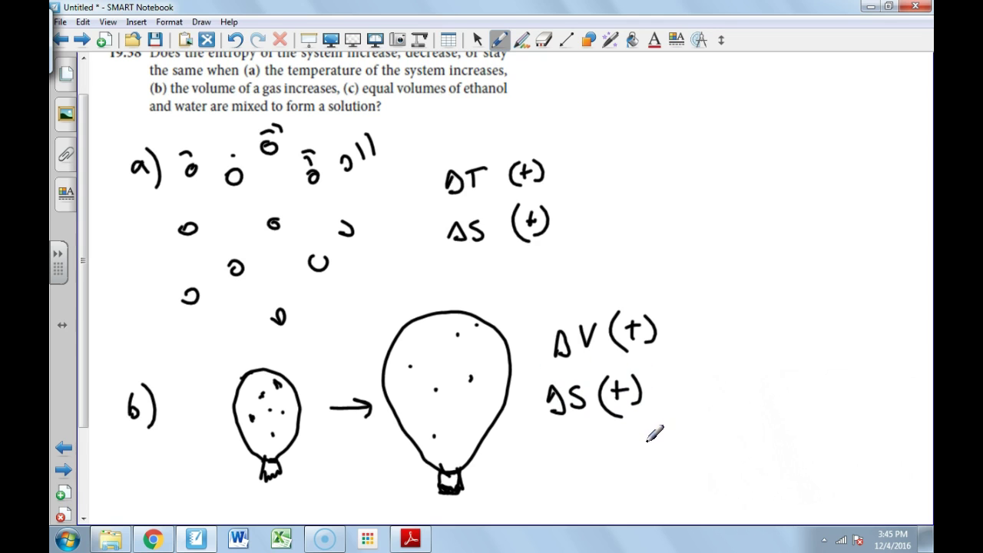
# Scroll down, glance at the next page, and return to the question 19.38 page.
pyautogui.scroll(-1, 83, 389)
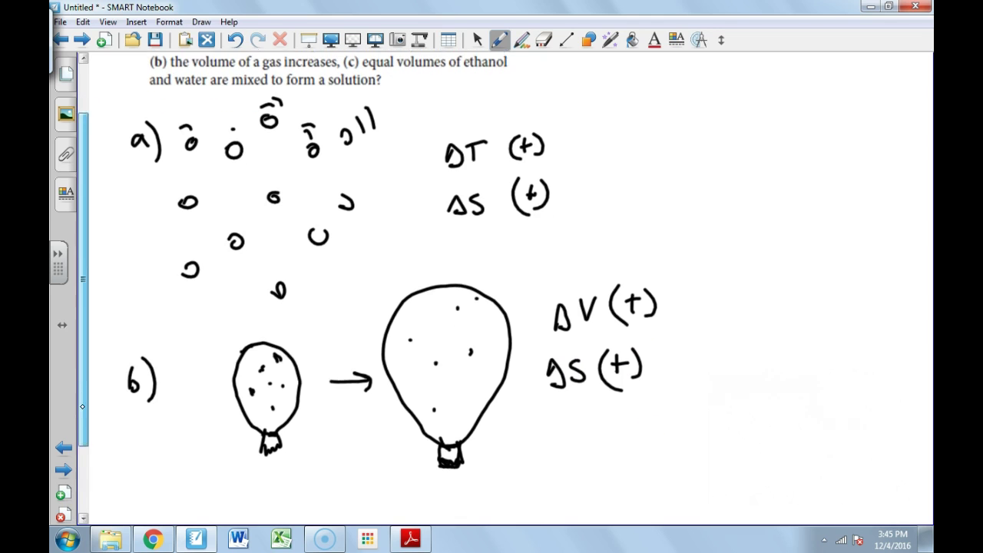
pyautogui.moveTo(83, 405); pyautogui.dragTo(87, 466)
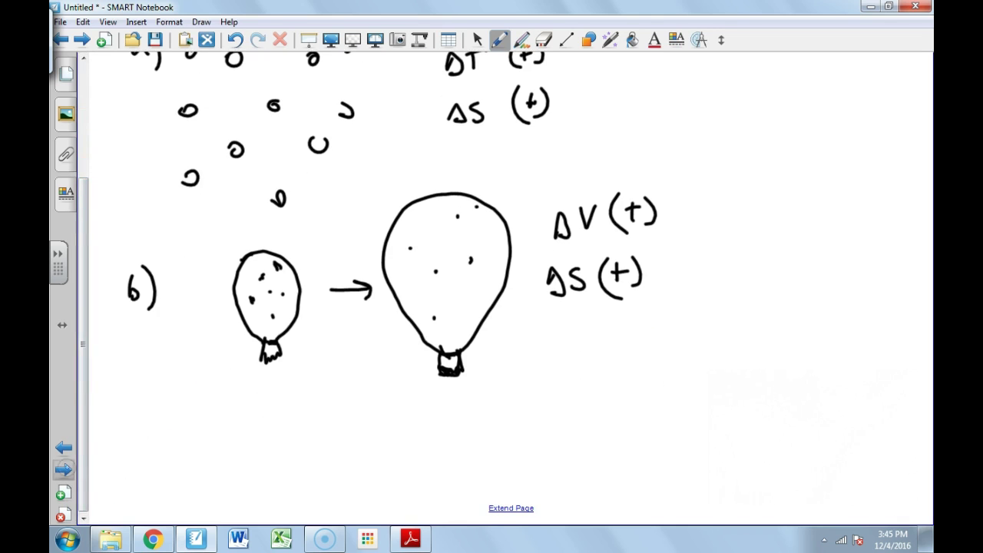
pyautogui.click(64, 470)
pyautogui.click(64, 447)
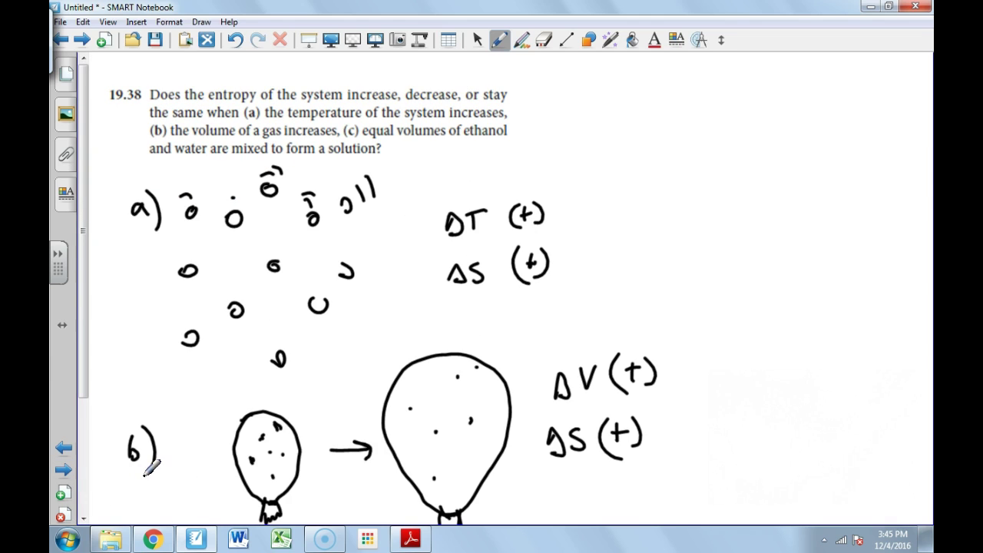
# Write the label c) below part b and sketch a small cluster of black particles.
pyautogui.moveTo(83, 230); pyautogui.dragTo(83, 386)
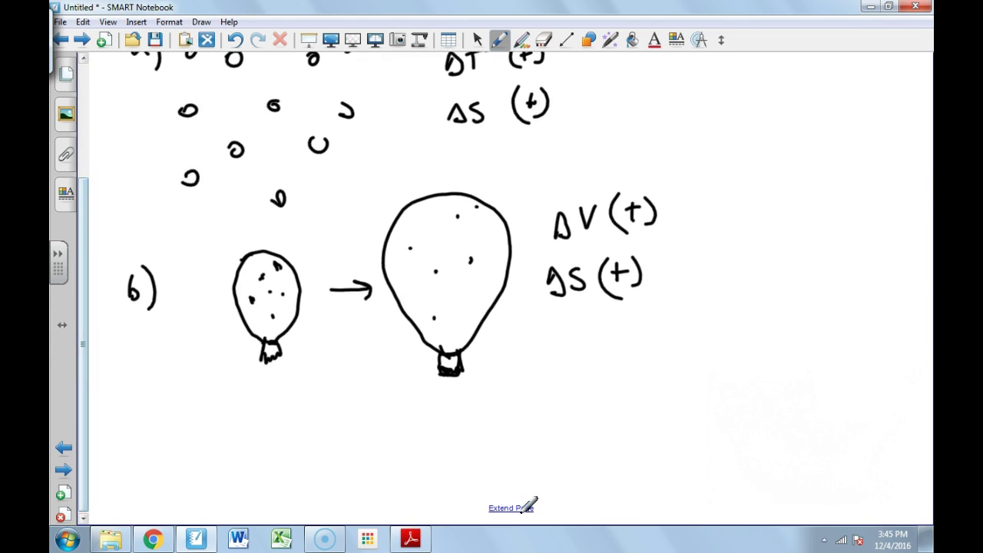
pyautogui.moveTo(152, 265)
pyautogui.mouseDown()
pyautogui.moveTo(151, 290)
pyautogui.moveTo(166, 307)
pyautogui.mouseUp()
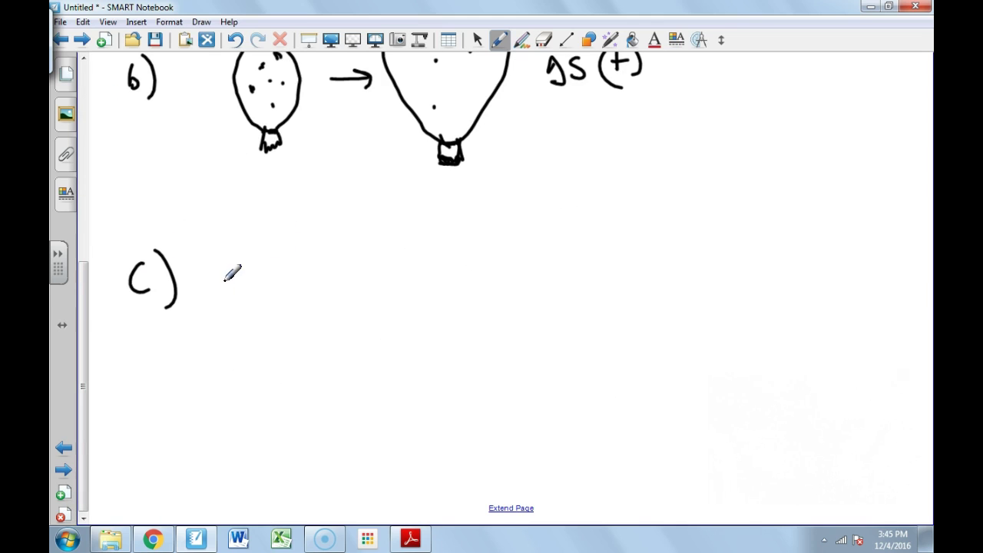
pyautogui.moveTo(225, 279); pyautogui.dragTo(224, 281)
pyautogui.moveTo(286, 277); pyautogui.dragTo(284, 278)
pyautogui.moveTo(230, 332)
pyautogui.mouseDown()
pyautogui.moveTo(226, 343)
pyautogui.moveTo(267, 333)
pyautogui.mouseUp()
pyautogui.moveTo(248, 302); pyautogui.dragTo(251, 311)
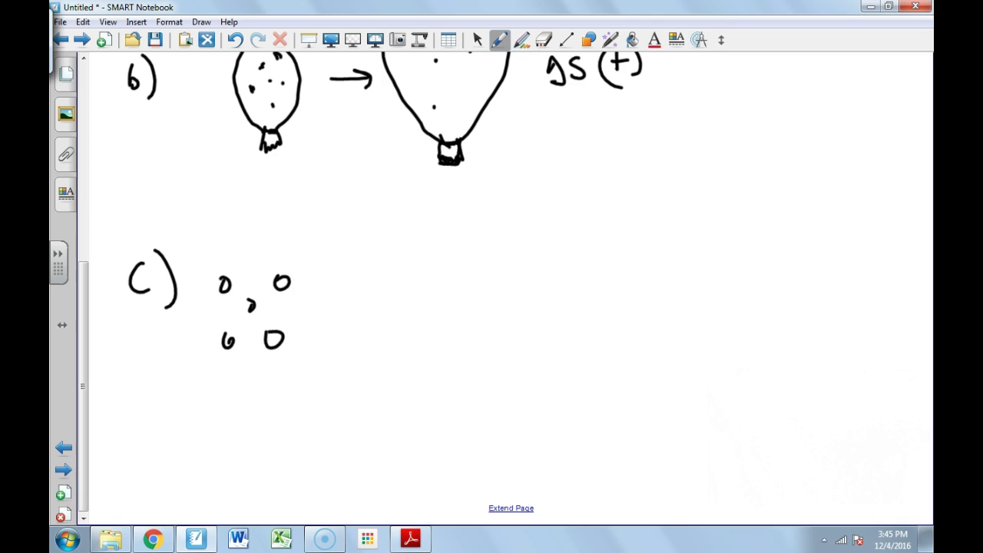
# Switch the pen to red and draw a red particle group right of the black ones.
pyautogui.click(500, 40)
pyautogui.click(423, 64)
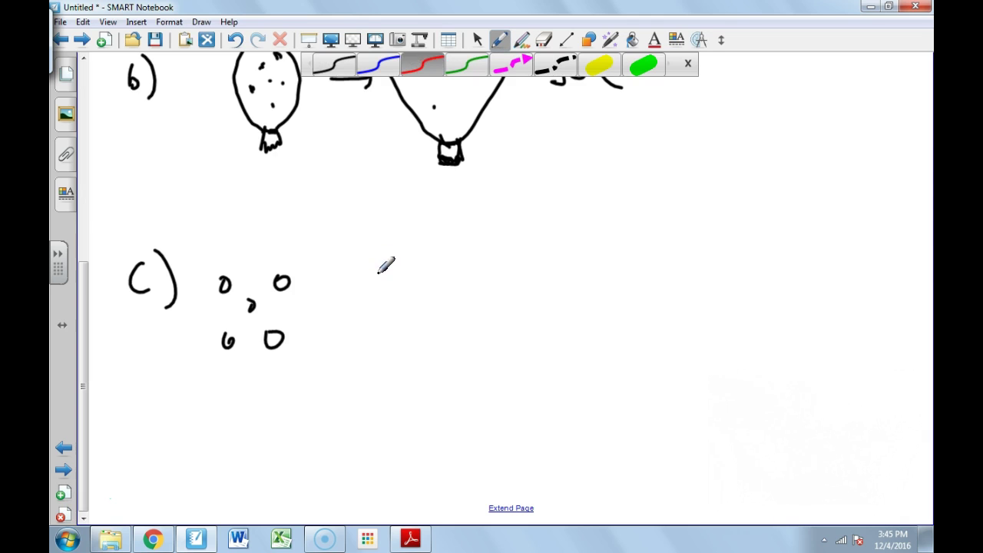
pyautogui.moveTo(379, 271); pyautogui.dragTo(373, 277)
pyautogui.moveTo(450, 267); pyautogui.dragTo(445, 271)
pyautogui.moveTo(408, 308); pyautogui.dragTo(404, 313)
pyautogui.moveTo(369, 341); pyautogui.dragTo(422, 353)
pyautogui.moveTo(354, 303); pyautogui.dragTo(364, 313)
pyautogui.moveTo(348, 241); pyautogui.dragTo(361, 251)
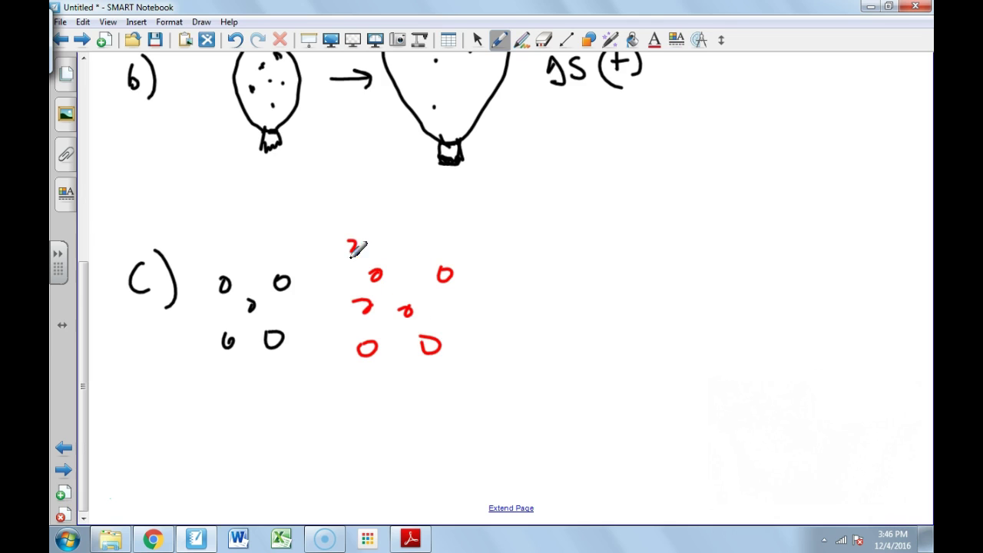
# In green ink, enclose both particle groups in containers and arc an arrow between them.
pyautogui.click(497, 40)
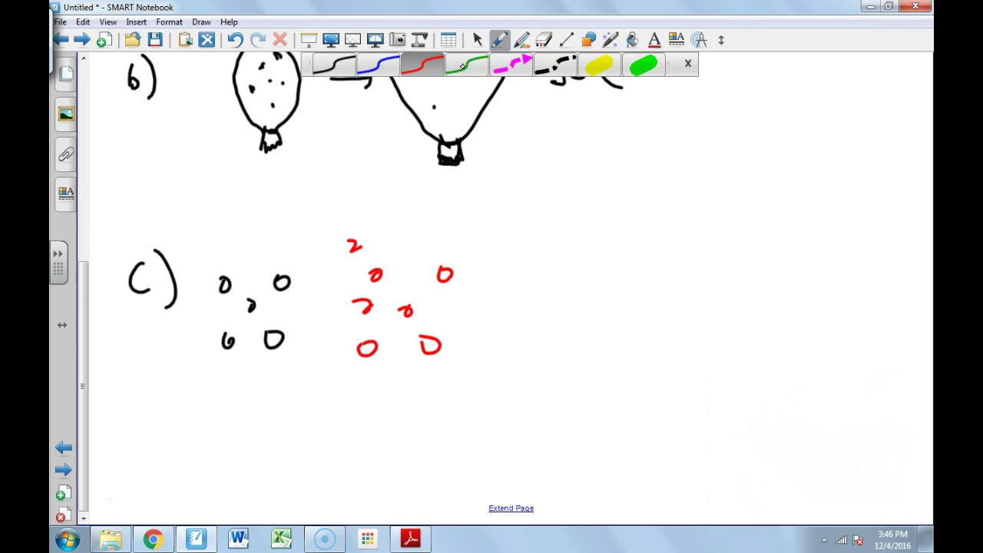
pyautogui.click(463, 66)
pyautogui.moveTo(318, 237)
pyautogui.mouseDown()
pyautogui.moveTo(321, 373)
pyautogui.moveTo(454, 387)
pyautogui.moveTo(465, 246)
pyautogui.moveTo(273, 397)
pyautogui.moveTo(194, 257)
pyautogui.mouseUp()
pyautogui.moveTo(266, 260); pyautogui.dragTo(402, 226)
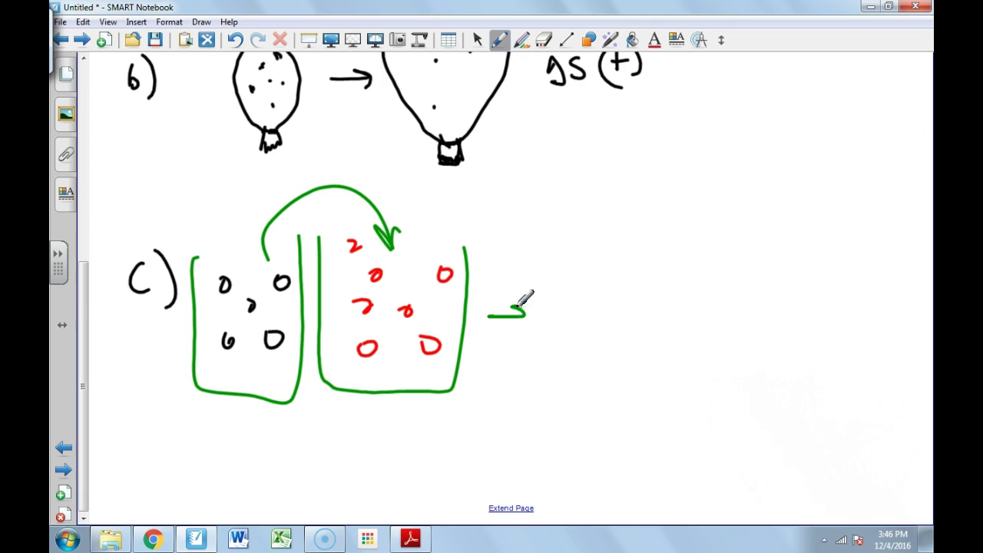
# Draw a right arrow to an empty green container, then return the pen to black.
pyautogui.moveTo(520, 306); pyautogui.dragTo(526, 325)
pyautogui.moveTo(588, 246)
pyautogui.mouseDown()
pyautogui.moveTo(584, 307)
pyautogui.moveTo(693, 388)
pyautogui.moveTo(687, 268)
pyautogui.mouseUp()
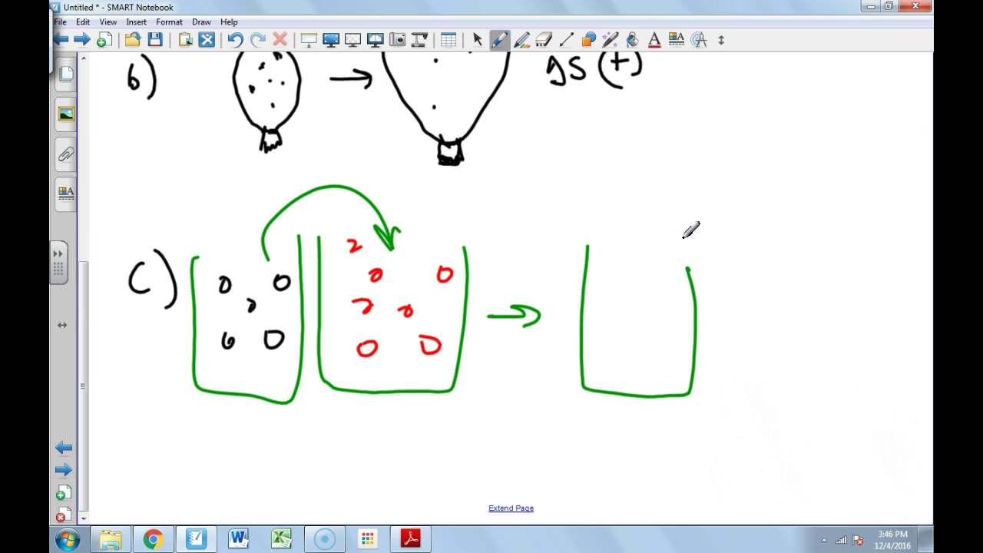
pyautogui.click(498, 38)
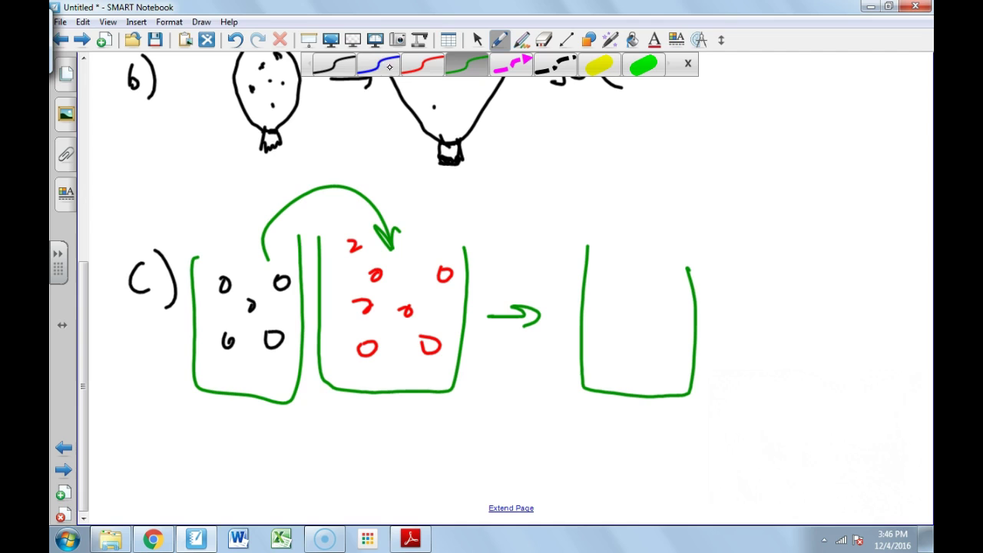
pyautogui.click(335, 64)
# Sketch black particles in the third container, then scatter red particles among them.
pyautogui.moveTo(605, 298)
pyautogui.mouseDown()
pyautogui.moveTo(652, 297)
pyautogui.moveTo(684, 315)
pyautogui.mouseUp()
pyautogui.moveTo(628, 364); pyautogui.dragTo(625, 379)
pyautogui.moveTo(614, 333); pyautogui.dragTo(612, 334)
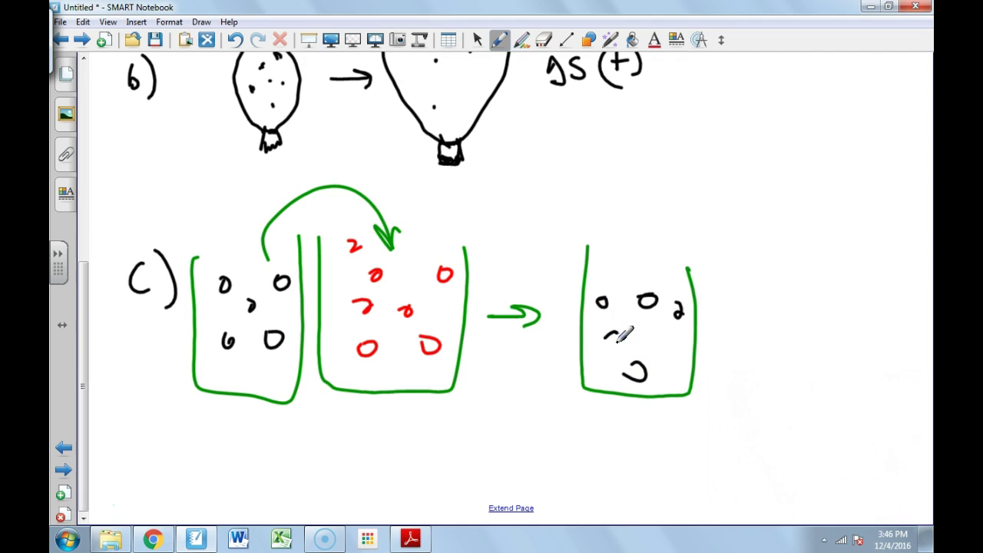
pyautogui.click(499, 40)
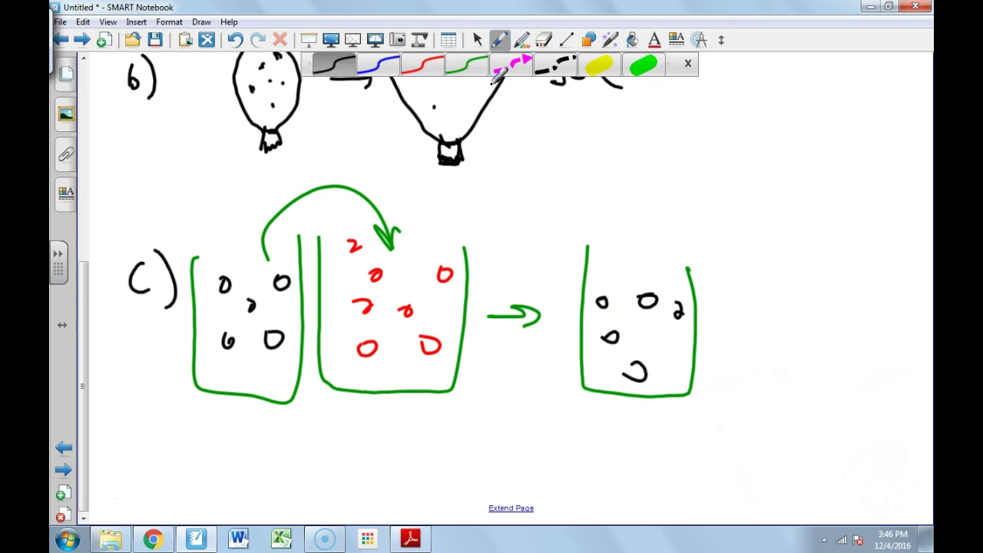
pyautogui.click(422, 64)
pyautogui.moveTo(636, 318); pyautogui.dragTo(664, 347)
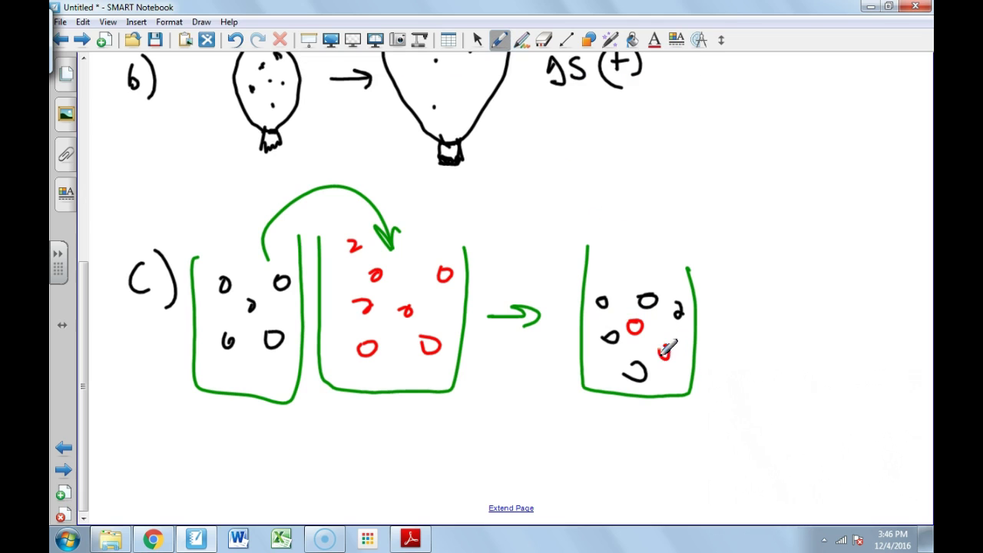
pyautogui.moveTo(596, 358); pyautogui.dragTo(608, 373)
pyautogui.moveTo(605, 308)
pyautogui.mouseDown()
pyautogui.moveTo(627, 288)
pyautogui.moveTo(668, 296)
pyautogui.mouseUp()
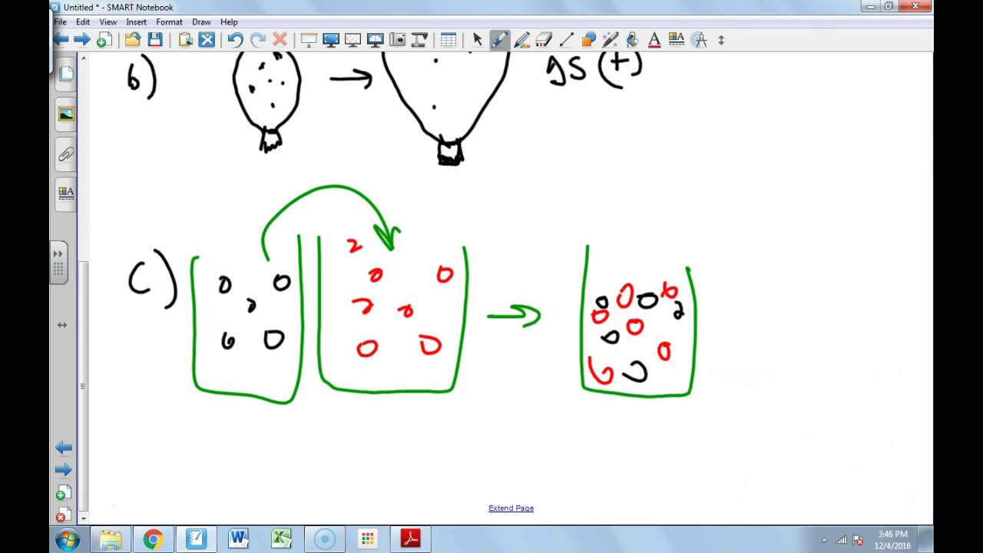
# In black ink, handwrite ΔS (+) to the right of the mixed-particle container.
pyautogui.click(500, 39)
pyautogui.moveTo(744, 277)
pyautogui.mouseDown()
pyautogui.moveTo(752, 249)
pyautogui.moveTo(744, 281)
pyautogui.mouseUp()
pyautogui.moveTo(790, 251); pyautogui.dragTo(772, 280)
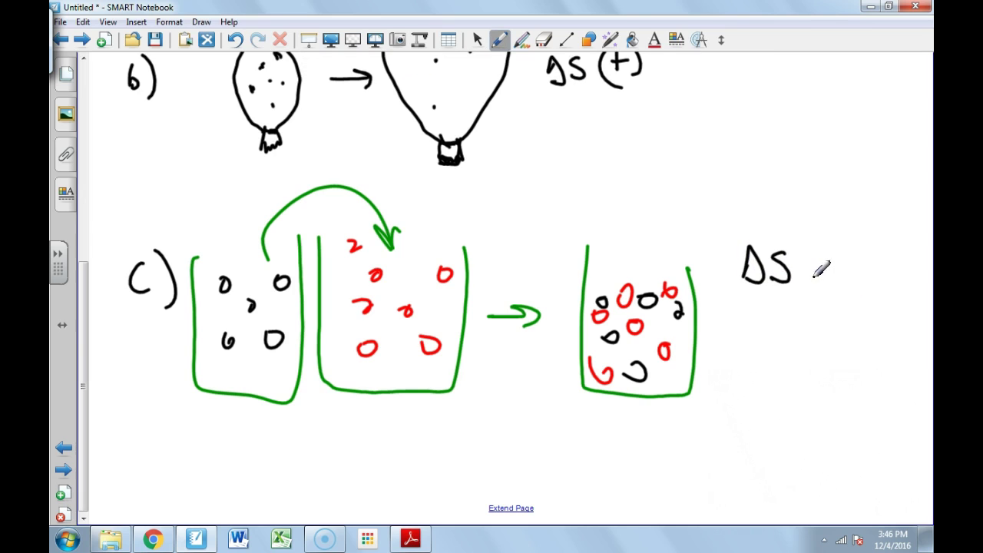
pyautogui.click(803, 264)
pyautogui.moveTo(801, 264)
pyautogui.mouseDown()
pyautogui.moveTo(819, 261)
pyautogui.moveTo(807, 279)
pyautogui.moveTo(822, 290)
pyautogui.moveTo(797, 292)
pyautogui.moveTo(821, 266)
pyautogui.mouseUp()
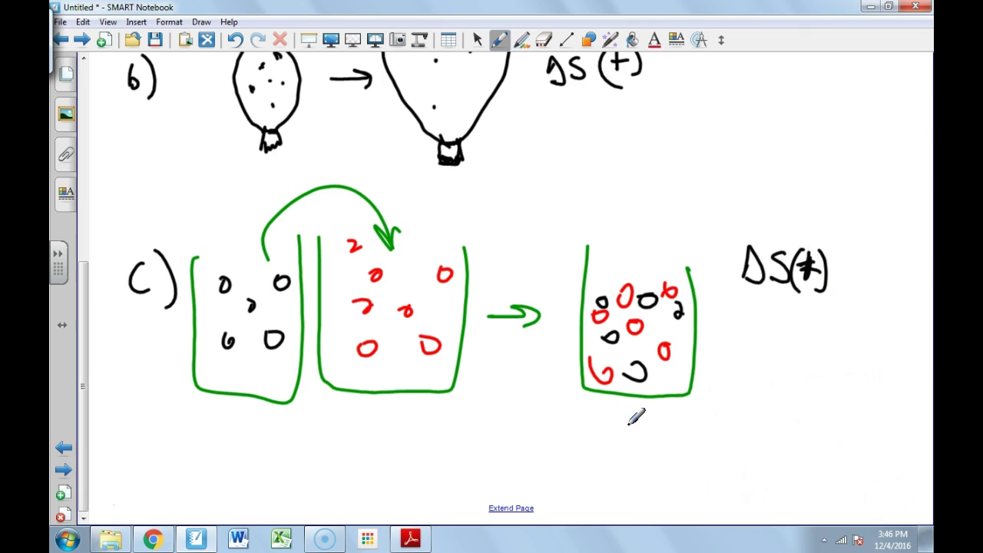